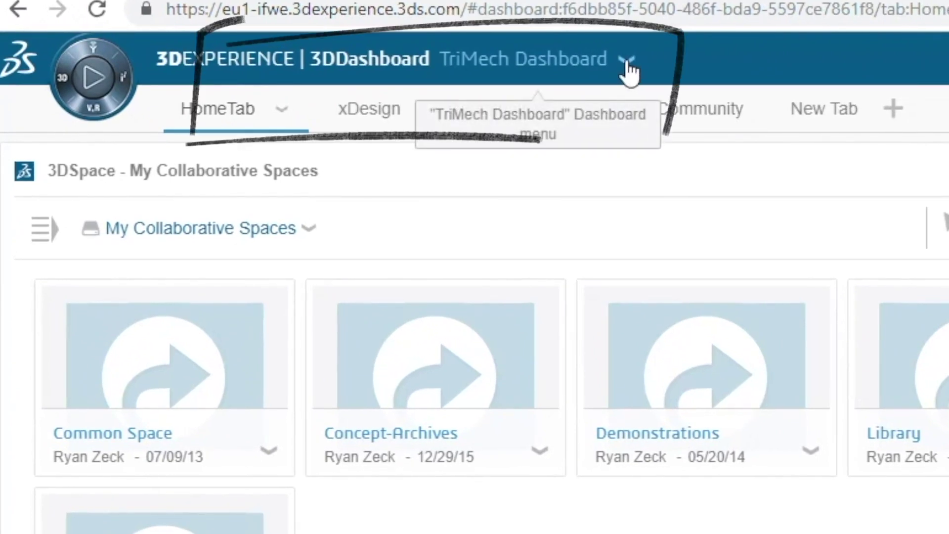
Create a new empty dashboard named "xDesign Training"
{"action": "left_click", "coordinate": [628, 64]}
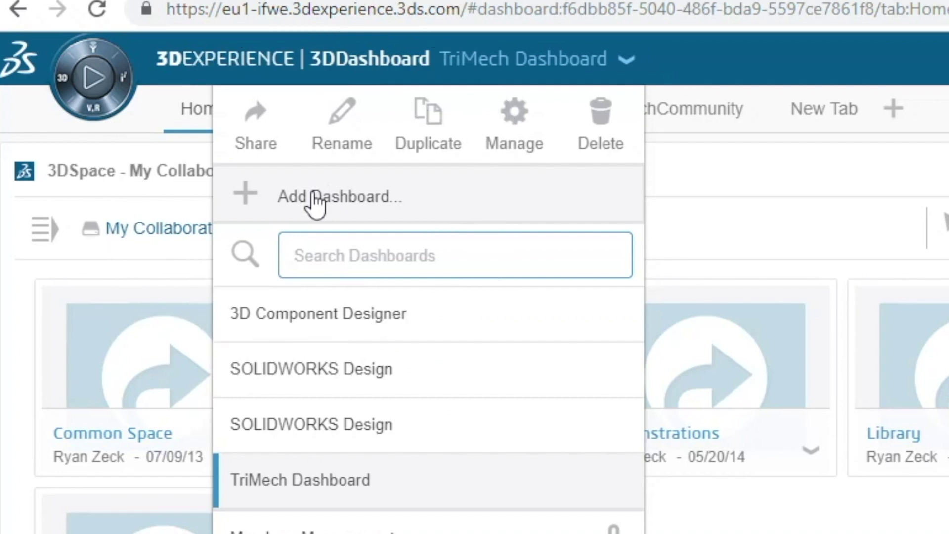
{"action": "left_click", "coordinate": [314, 203]}
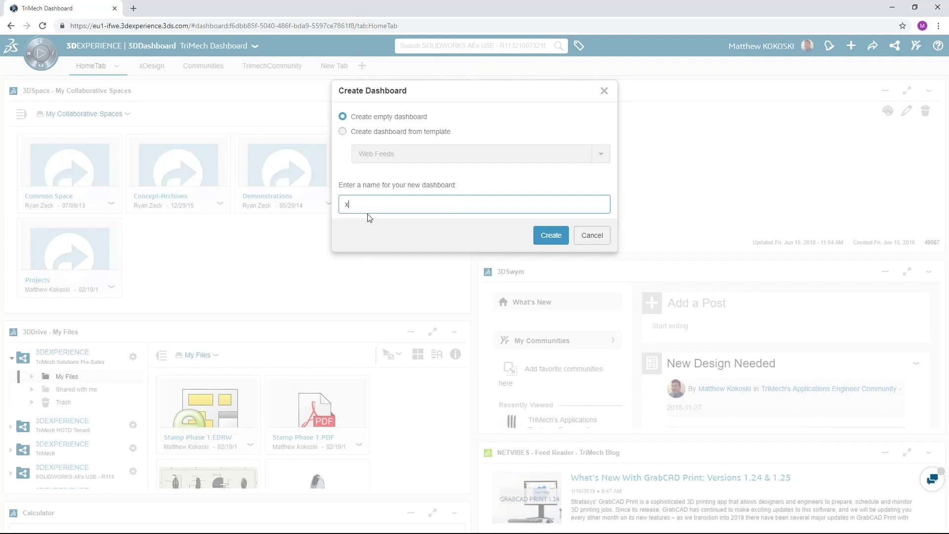
{"action": "type", "text": "xDesign"}
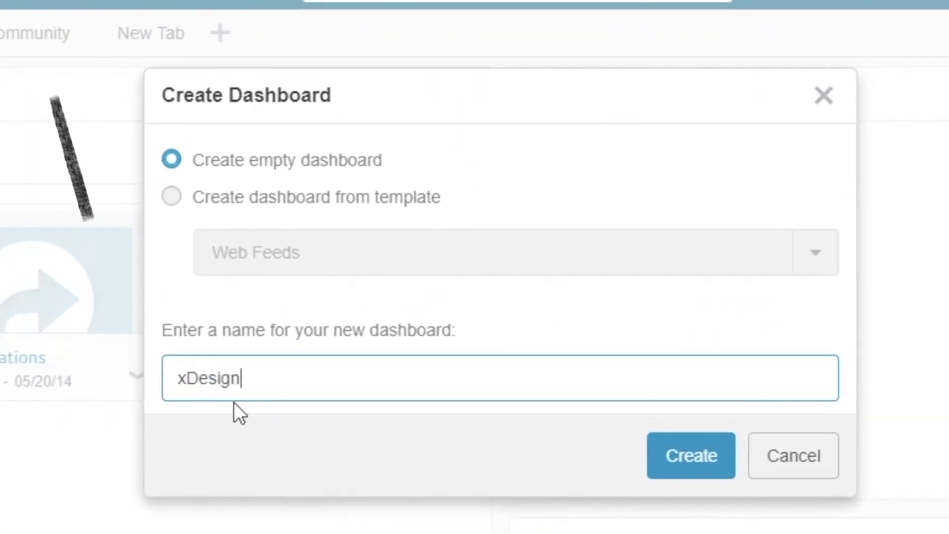
{"action": "type", "text": " Tr"}
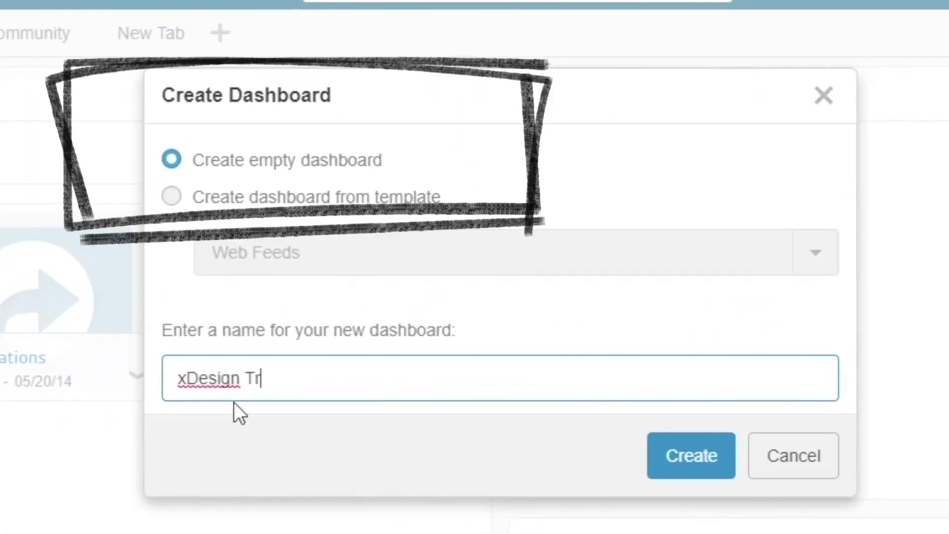
{"action": "type", "text": "aining"}
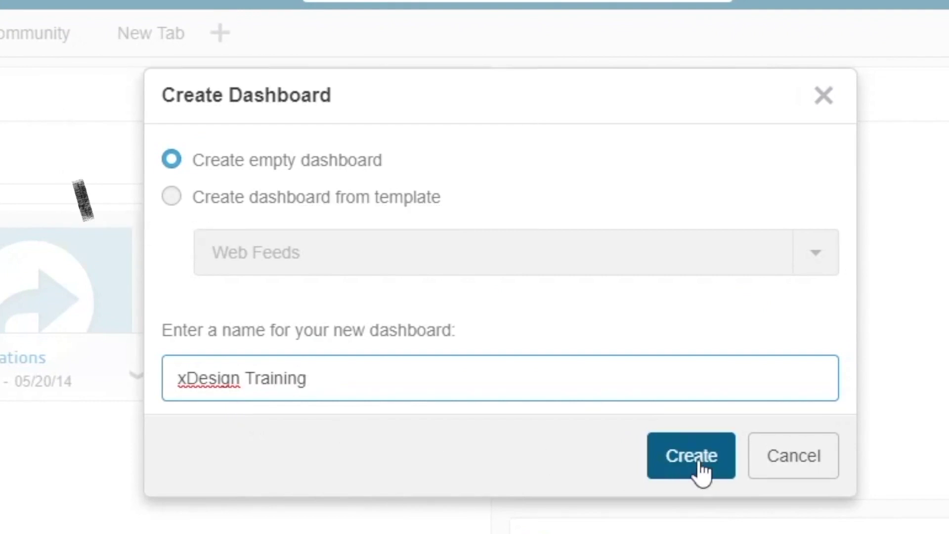
{"action": "left_click", "coordinate": [699, 464]}
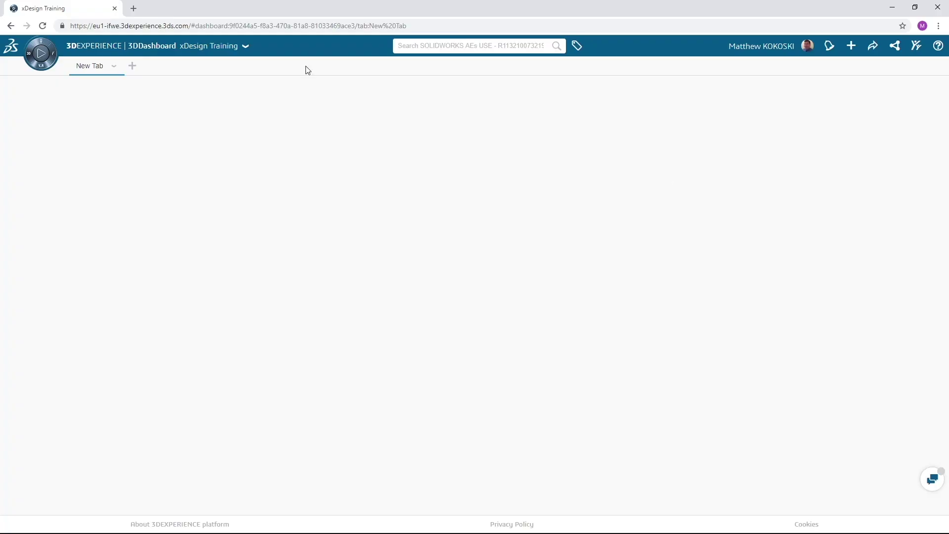
Look through the compass app categories: 3D modeling, social and collaborative, information intelligence, and simulation
{"action": "left_click", "coordinate": [35, 54]}
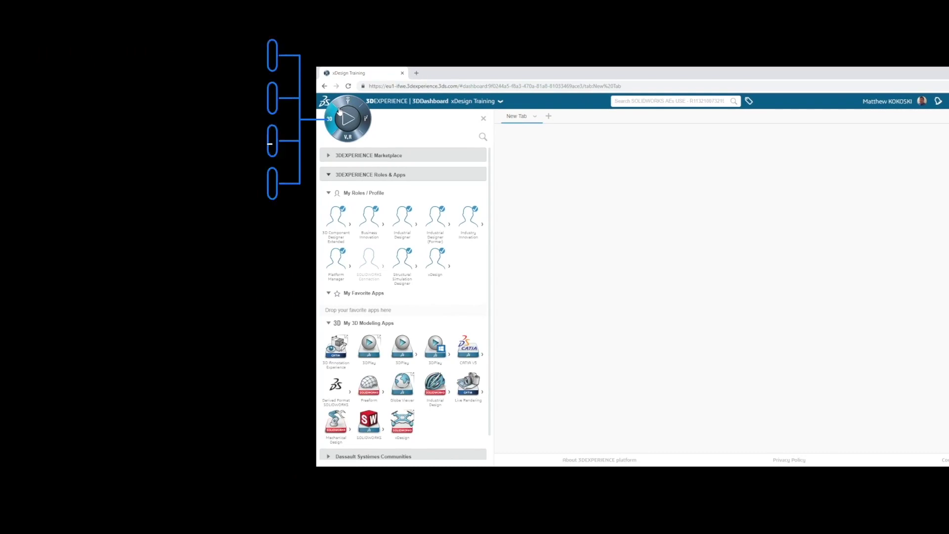
{"action": "left_click", "coordinate": [349, 101]}
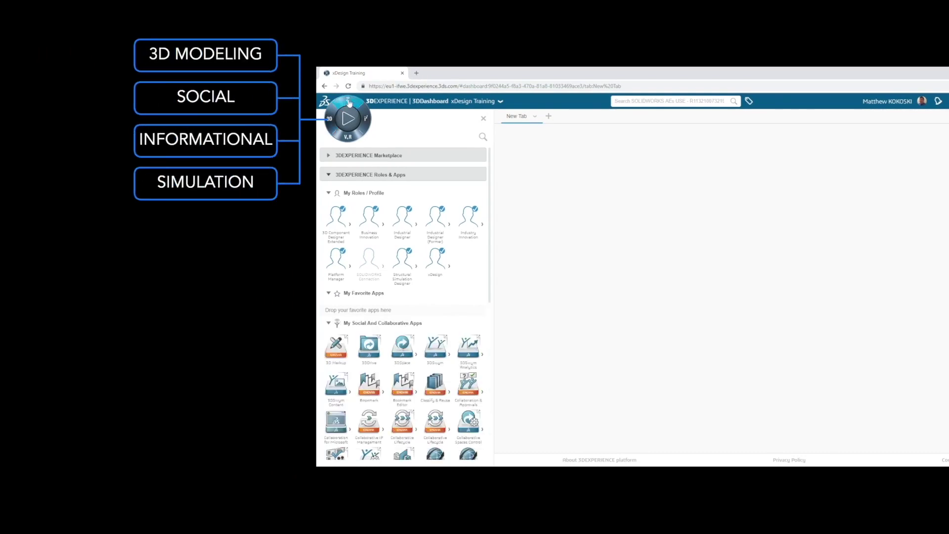
{"action": "left_click", "coordinate": [368, 119]}
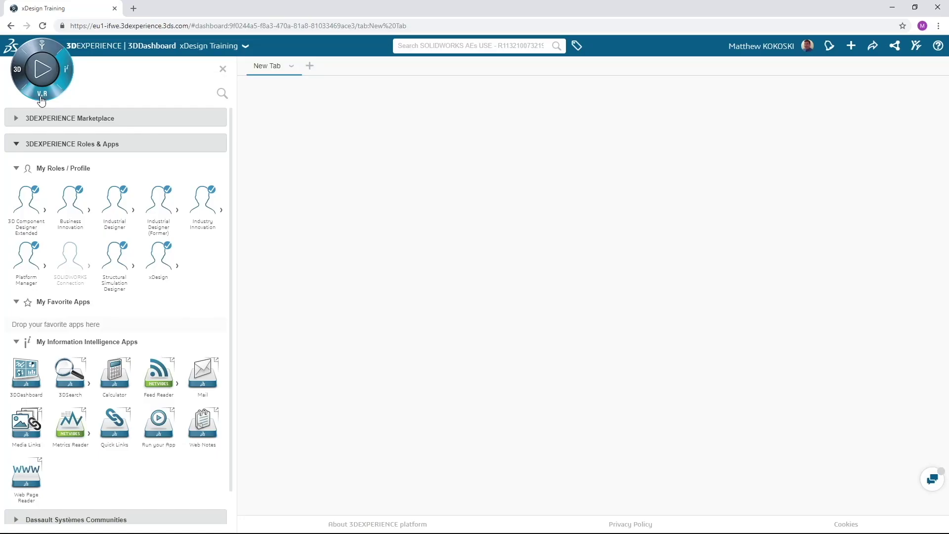
{"action": "left_click", "coordinate": [42, 99]}
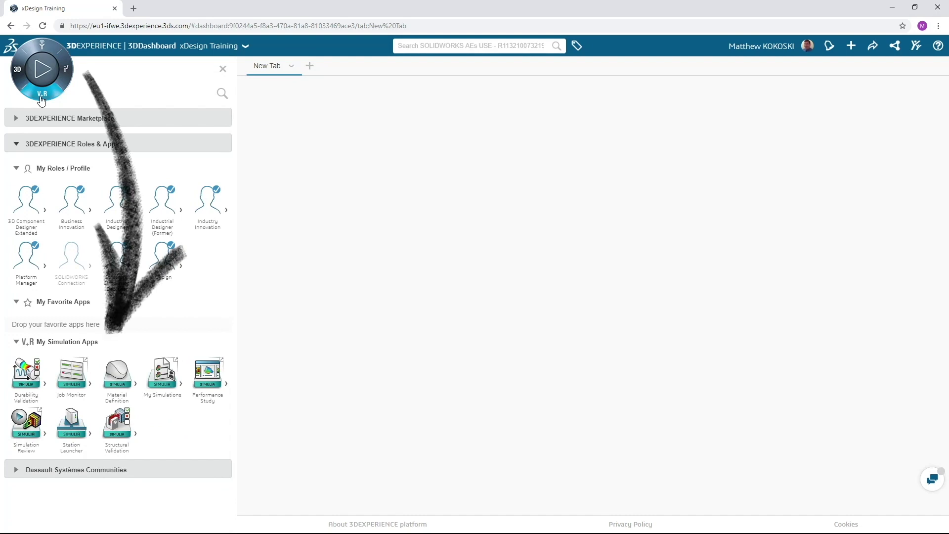
Add the 3DSpace app from the social and collaborative apps to the empty dashboard tab and browse its Projects contents
{"action": "left_click", "coordinate": [37, 47]}
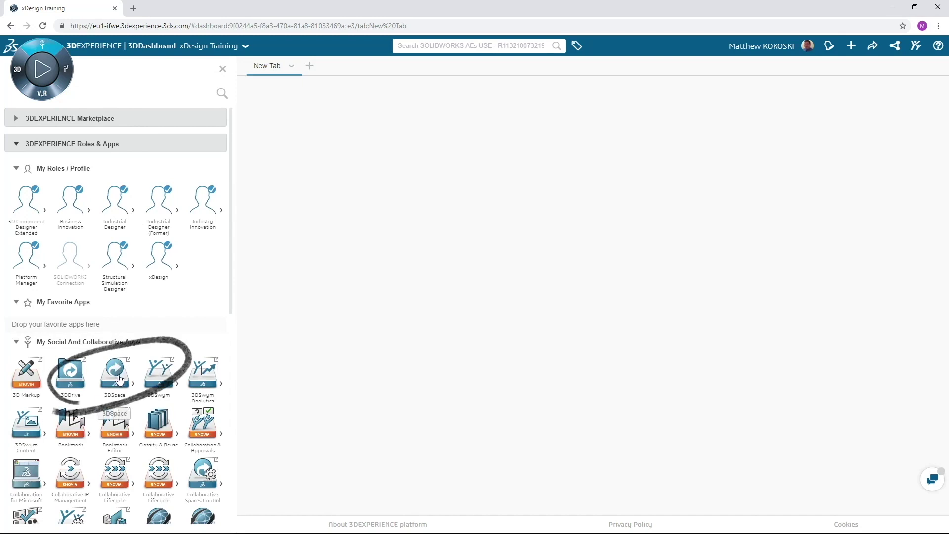
{"action": "mouse_move", "coordinate": [112, 379]}
{"action": "left_mouse_down"}
{"action": "mouse_move", "coordinate": [240, 334]}
{"action": "mouse_move", "coordinate": [333, 184]}
{"action": "left_mouse_up"}
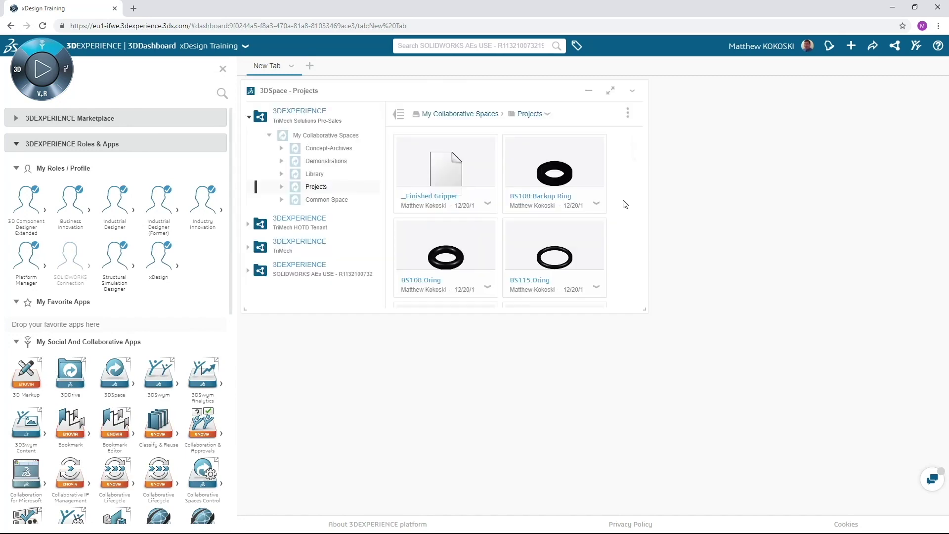
{"action": "scroll", "coordinate": [624, 204], "scroll_direction": "down", "scroll_amount": 2}
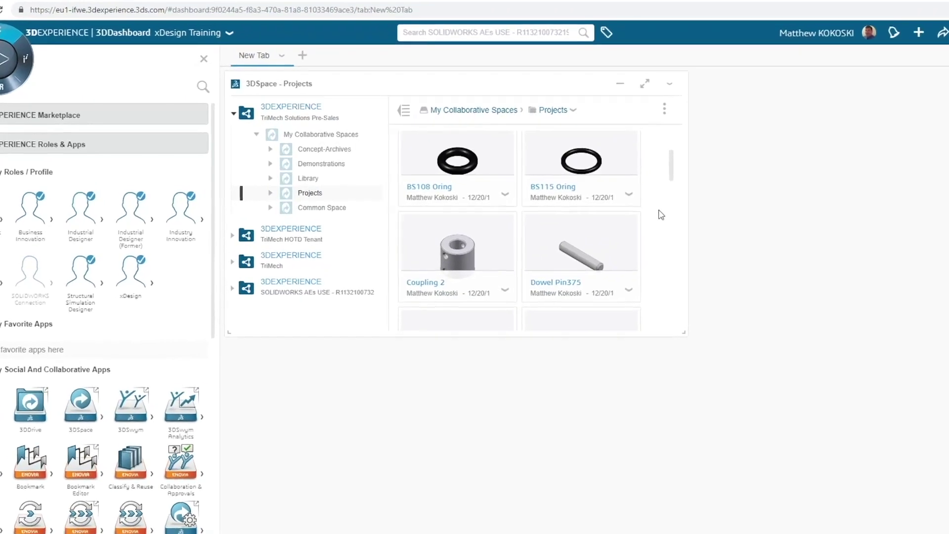
{"action": "scroll", "coordinate": [661, 214], "scroll_direction": "down", "scroll_amount": 2}
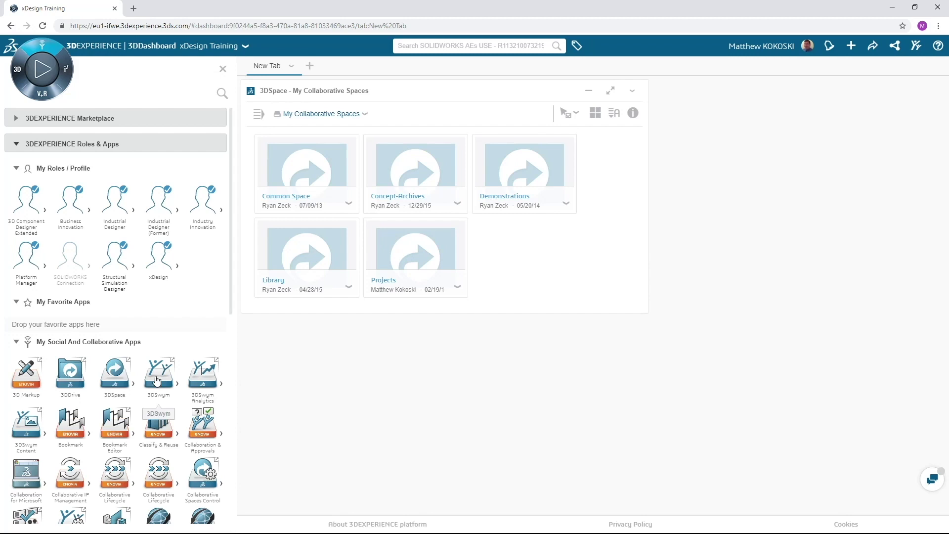
Add the 3DSwym app beside 3DSpace, enlarge it to the full remaining width and 3DSpace's height, and browse its posts
{"action": "left_click_drag", "start_coordinate": [156, 380], "coordinate": [781, 164]}
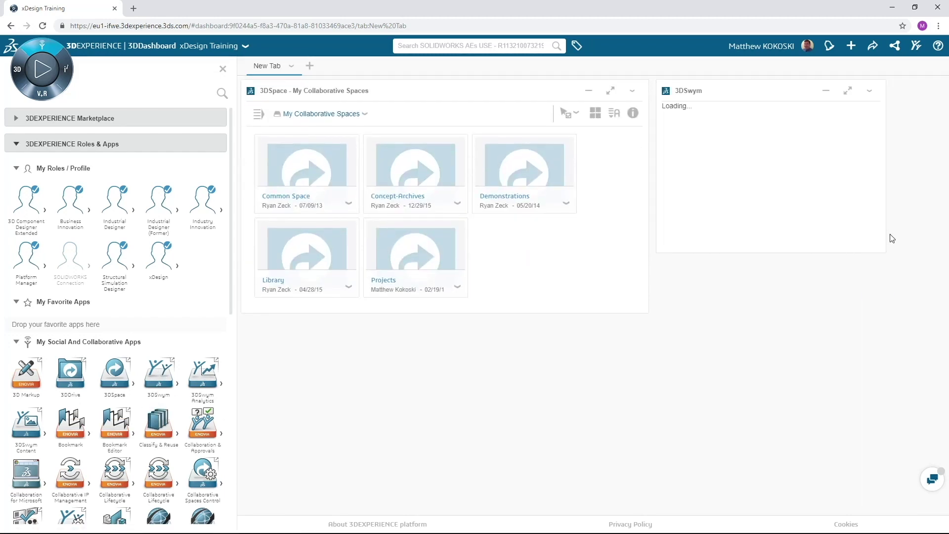
{"action": "left_click_drag", "start_coordinate": [895, 233], "coordinate": [945, 233]}
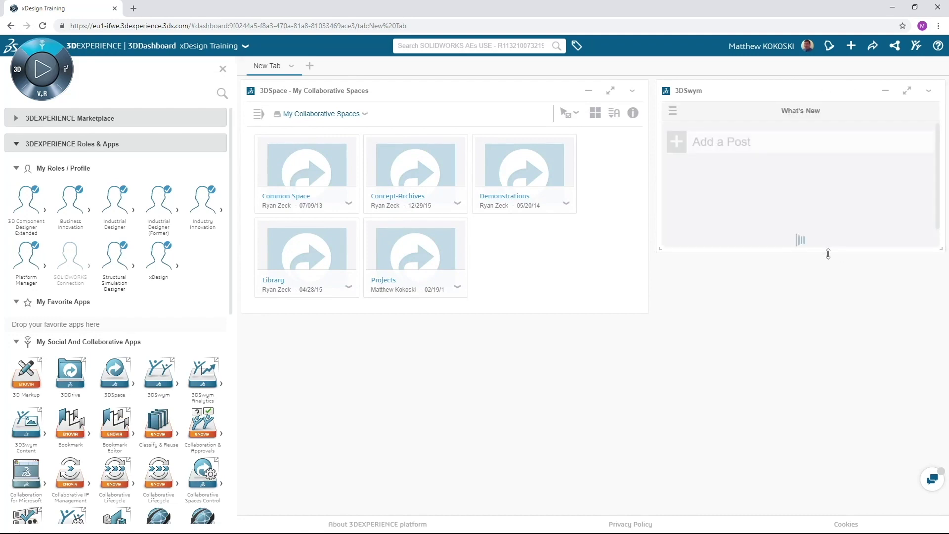
{"action": "left_click_drag", "start_coordinate": [829, 252], "coordinate": [835, 312]}
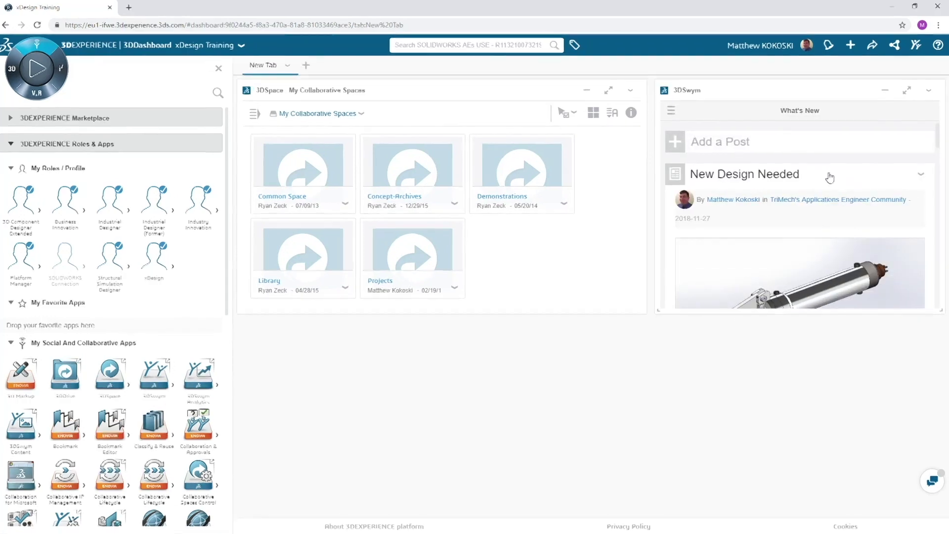
{"action": "scroll", "coordinate": [828, 178], "scroll_direction": "down", "scroll_amount": 4}
{"action": "scroll", "coordinate": [749, 325], "scroll_direction": "down", "scroll_amount": 4}
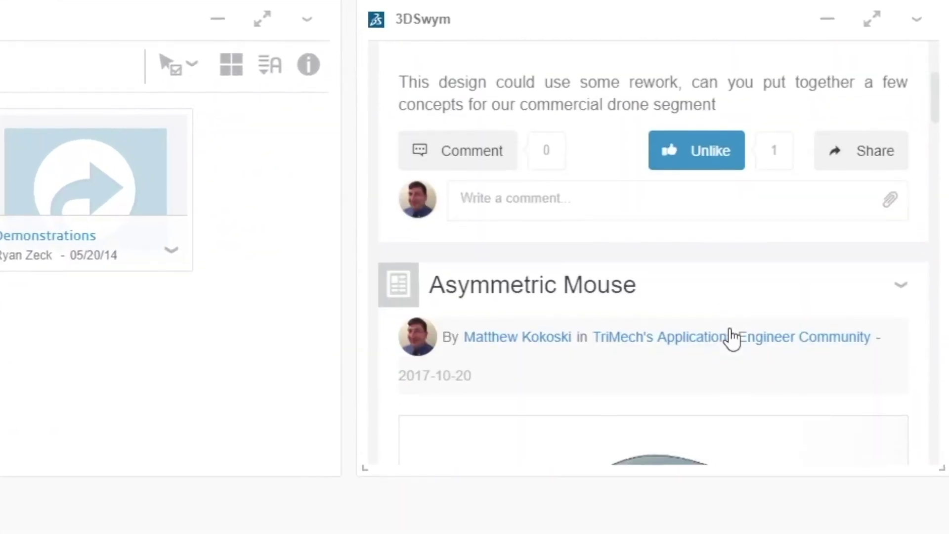
{"action": "scroll", "coordinate": [746, 324], "scroll_direction": "down", "scroll_amount": 8}
{"action": "scroll", "coordinate": [731, 339], "scroll_direction": "down", "scroll_amount": 10}
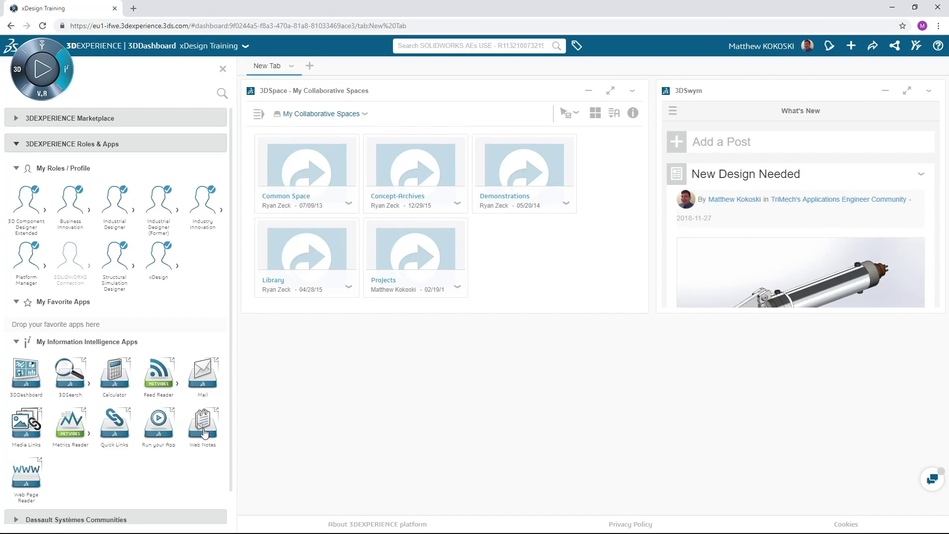
Add Web Notes below 3DSpace and Feed Reader below 3DSwym, widening each to match the app above it
{"action": "left_click_drag", "start_coordinate": [205, 432], "coordinate": [345, 412]}
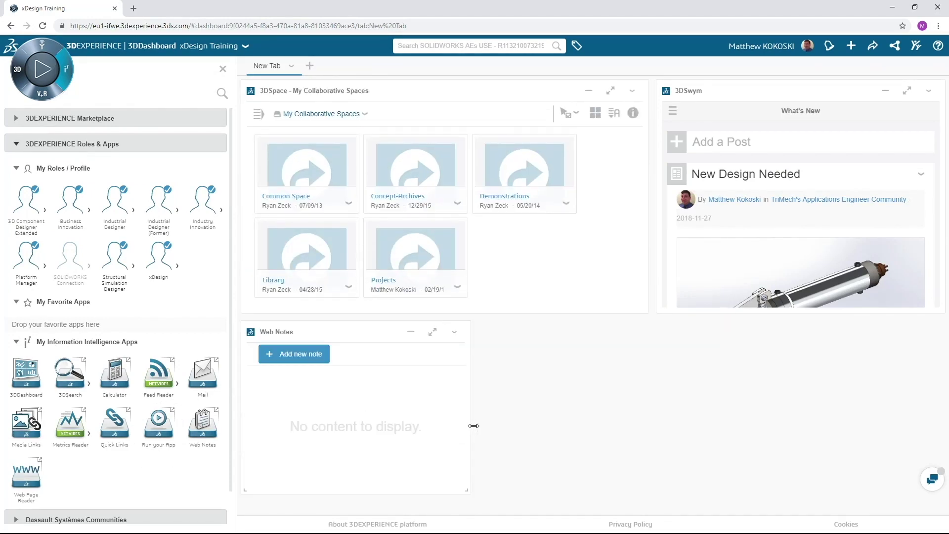
{"action": "left_click_drag", "start_coordinate": [474, 425], "coordinate": [648, 402]}
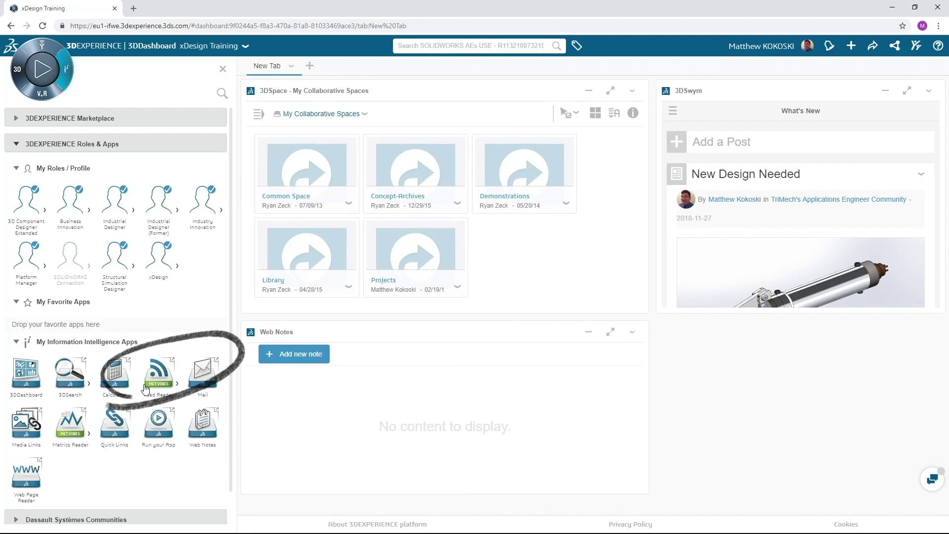
{"action": "left_click_drag", "start_coordinate": [158, 371], "coordinate": [810, 415]}
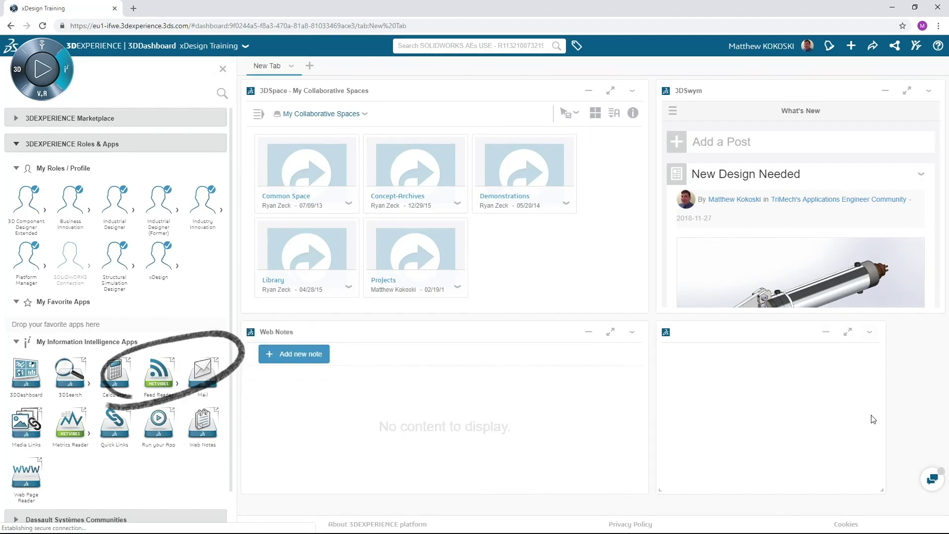
{"action": "left_click_drag", "start_coordinate": [881, 412], "coordinate": [939, 400]}
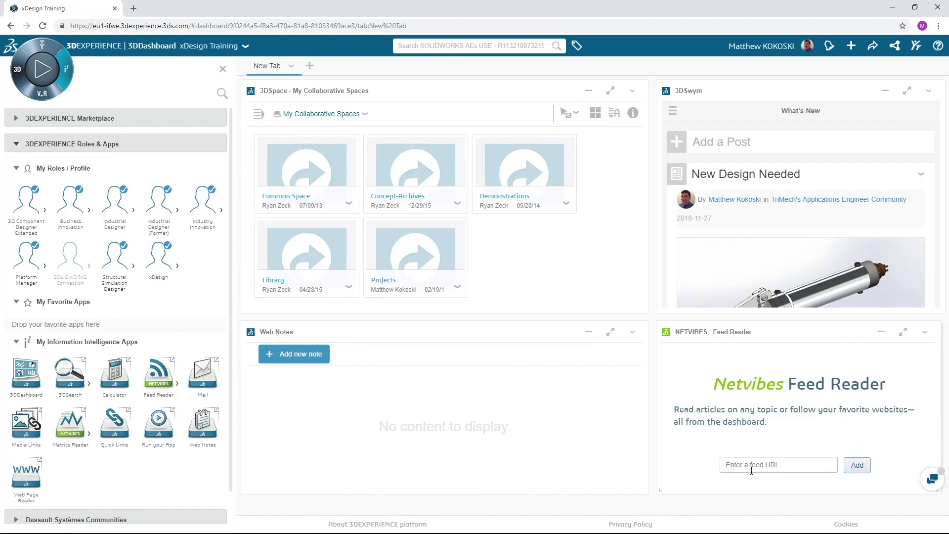
{"action": "left_click", "coordinate": [765, 465]}
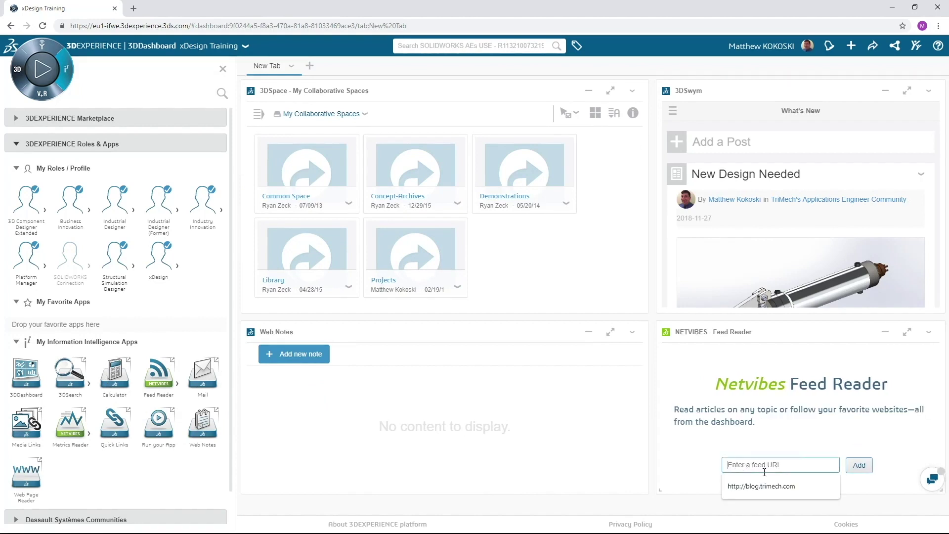
{"action": "left_click", "coordinate": [859, 465]}
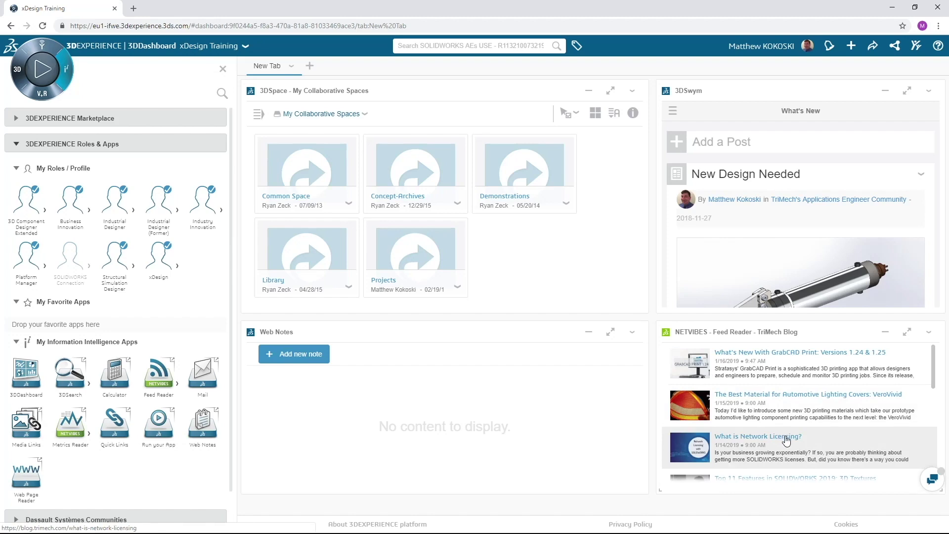
{"action": "mouse_move", "coordinate": [115, 373]}
{"action": "left_mouse_down"}
{"action": "mouse_move", "coordinate": [422, 526]}
{"action": "mouse_move", "coordinate": [642, 522]}
{"action": "mouse_move", "coordinate": [608, 521]}
{"action": "mouse_move", "coordinate": [309, 297]}
{"action": "mouse_move", "coordinate": [473, 377]}
{"action": "left_mouse_up"}
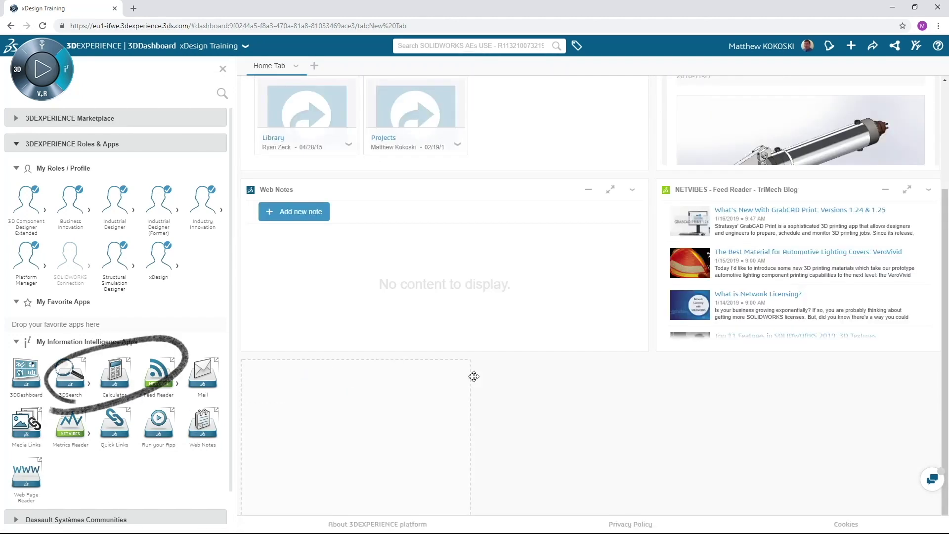
{"action": "scroll", "coordinate": [416, 439], "scroll_direction": "up", "scroll_amount": 3}
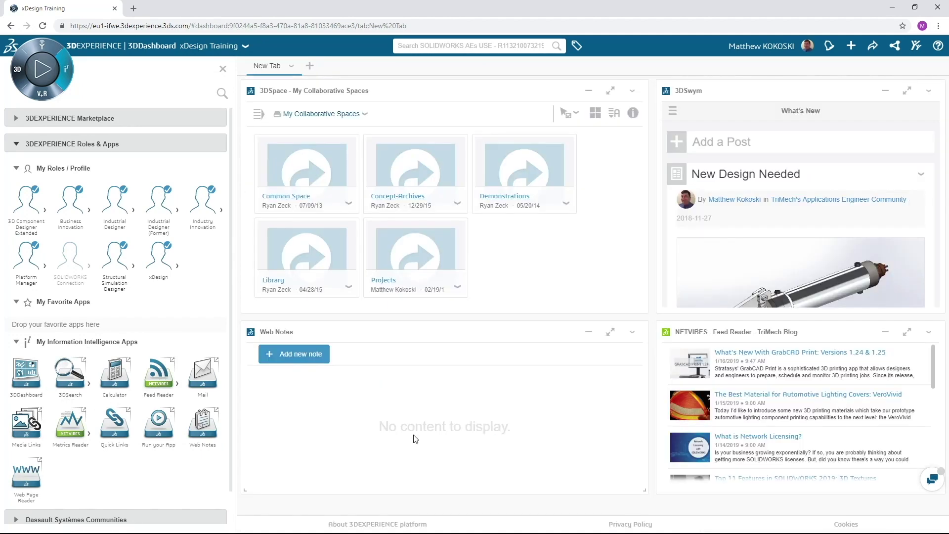
Rename the current dashboard tab as "Home Tab"
{"action": "left_click", "coordinate": [291, 65]}
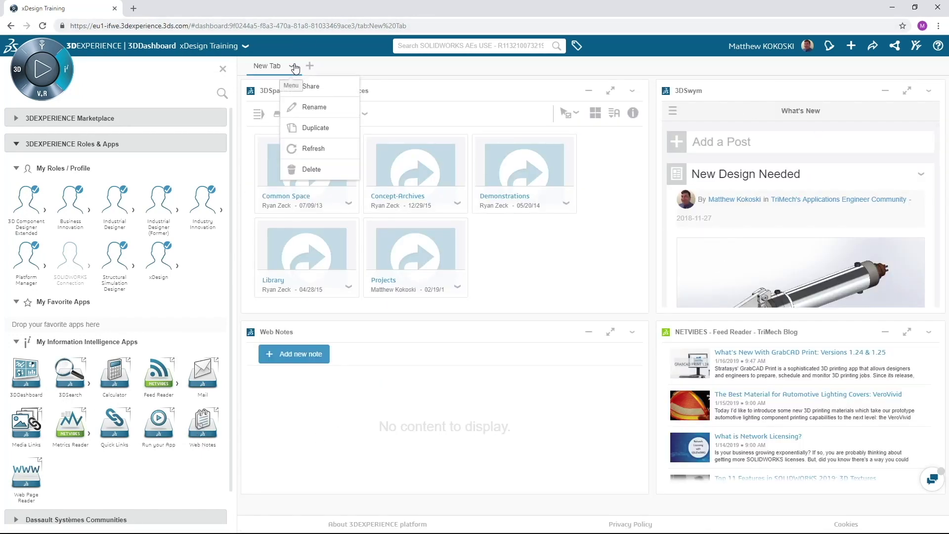
{"action": "left_click", "coordinate": [311, 105]}
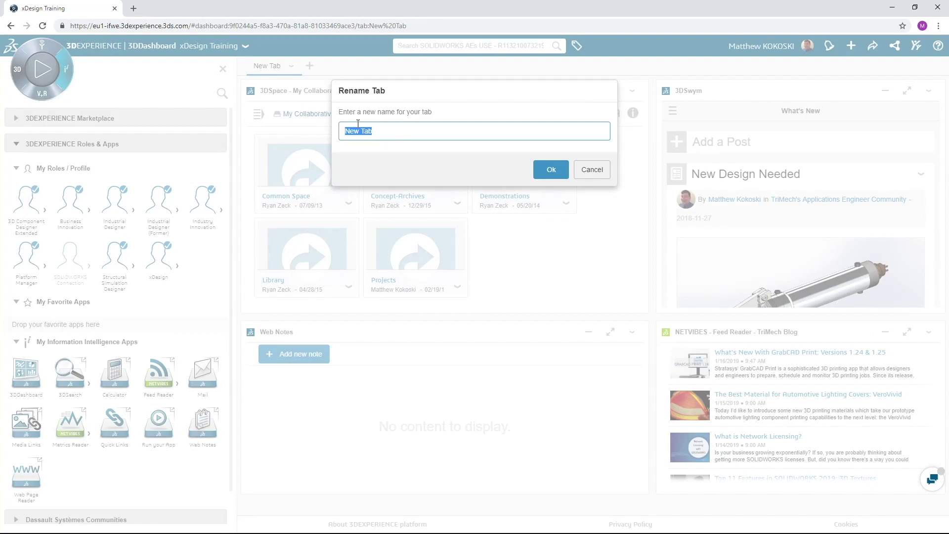
{"action": "type", "text": "Home Tab"}
{"action": "key", "text": "Return"}
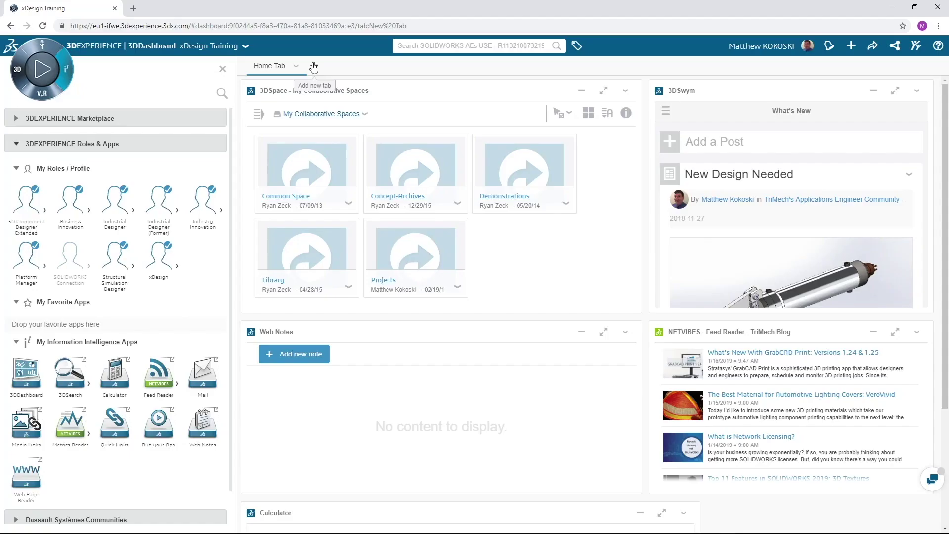
Add a second dashboard tab named "xDesign" and place the xDesign app from the 3D modeling apps on it
{"action": "left_click", "coordinate": [314, 65]}
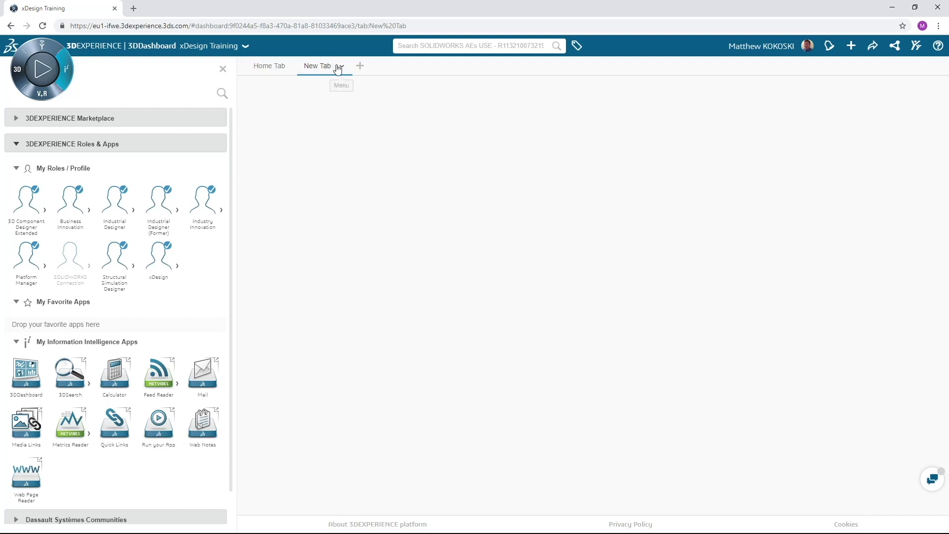
{"action": "left_click", "coordinate": [339, 68]}
{"action": "left_click", "coordinate": [355, 105]}
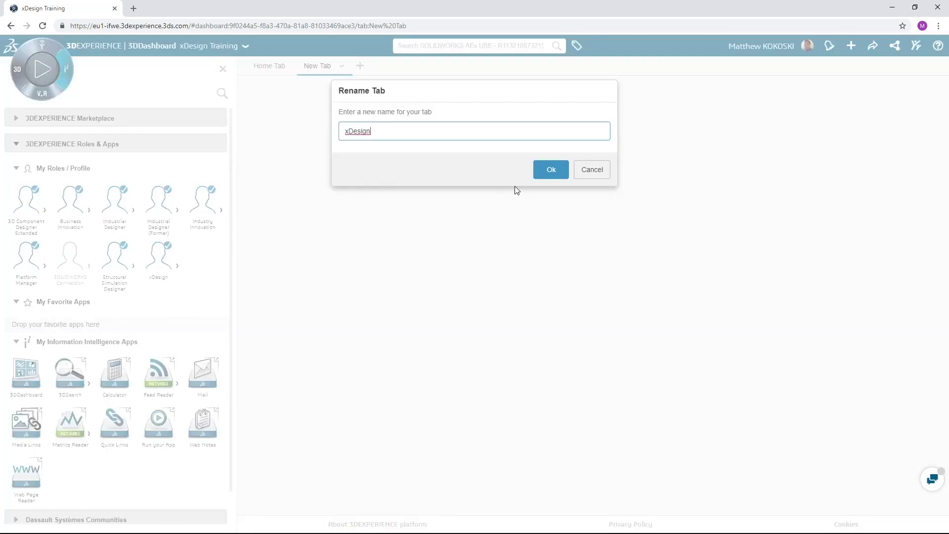
{"action": "left_click", "coordinate": [551, 171]}
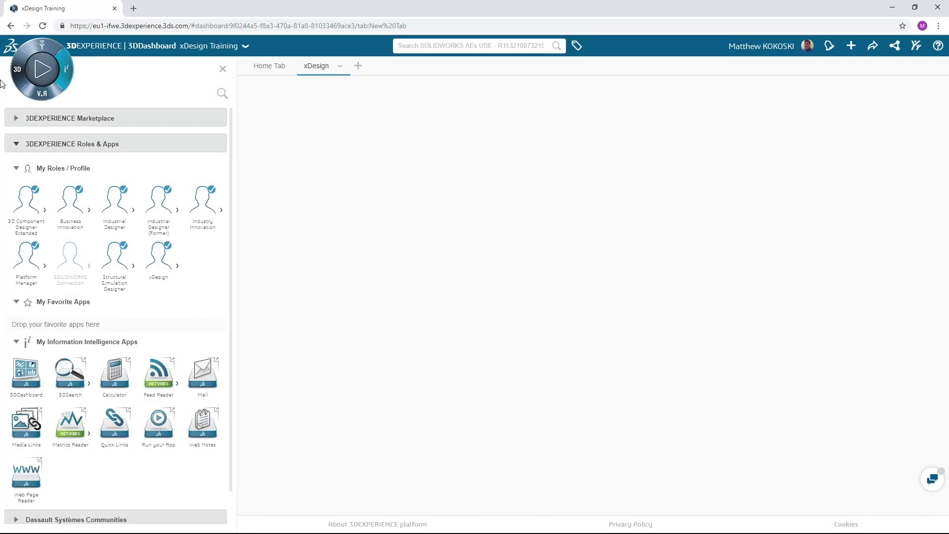
{"action": "left_click", "coordinate": [16, 69]}
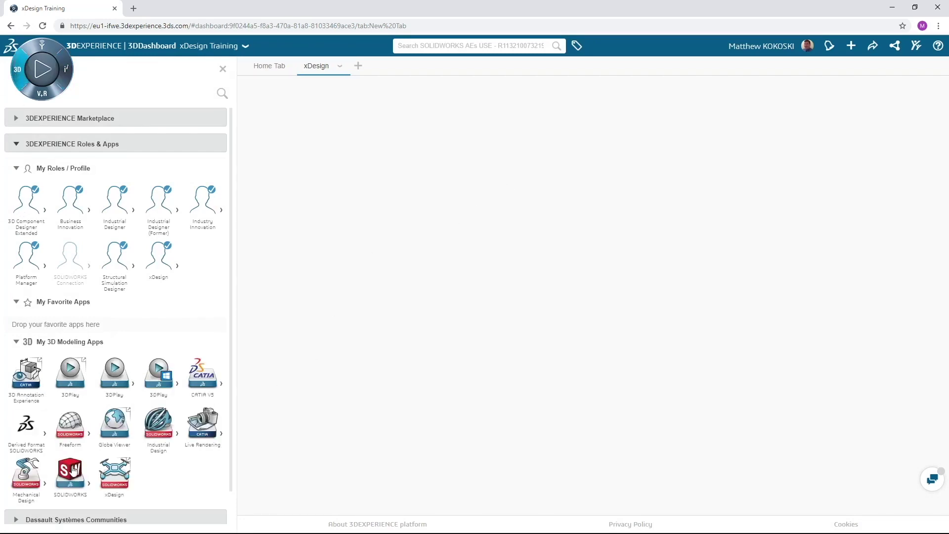
{"action": "left_click_drag", "start_coordinate": [117, 479], "coordinate": [328, 183]}
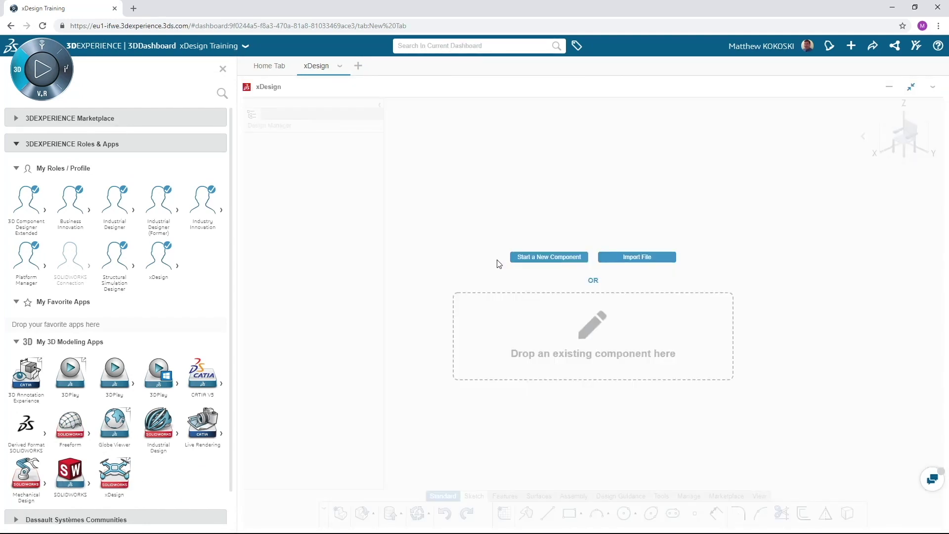
Add a third dashboard tab named "Communities" and place the 3DSwym app from the social and collaborative apps on it
{"action": "left_click", "coordinate": [359, 66]}
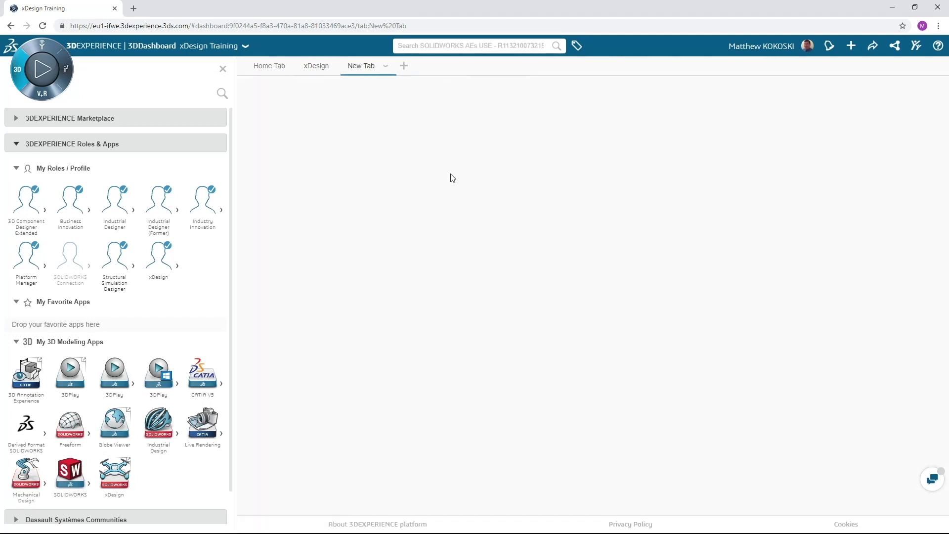
{"action": "left_click", "coordinate": [386, 68]}
{"action": "left_click", "coordinate": [409, 106]}
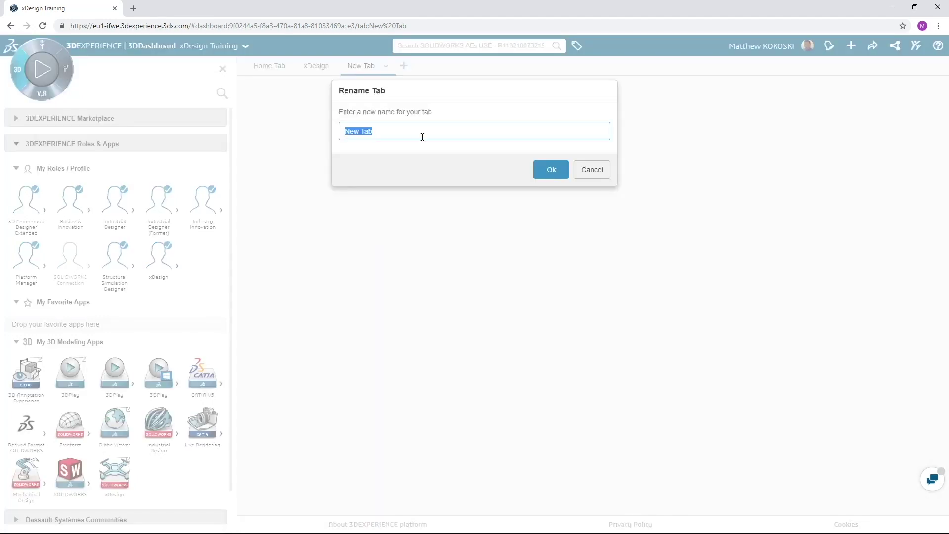
{"action": "type", "text": "Communities"}
{"action": "key", "text": "Return"}
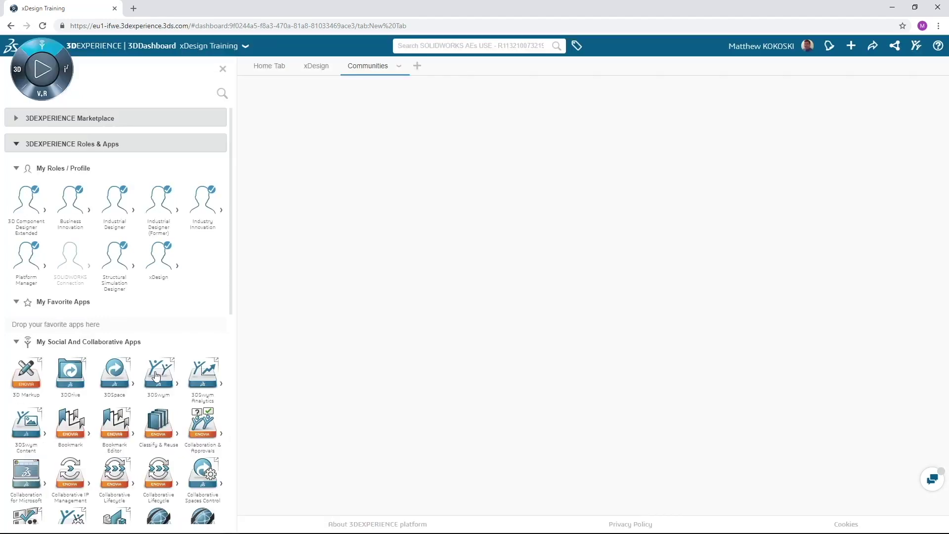
{"action": "left_click_drag", "start_coordinate": [156, 375], "coordinate": [286, 221]}
{"action": "left_click", "coordinate": [432, 90]}
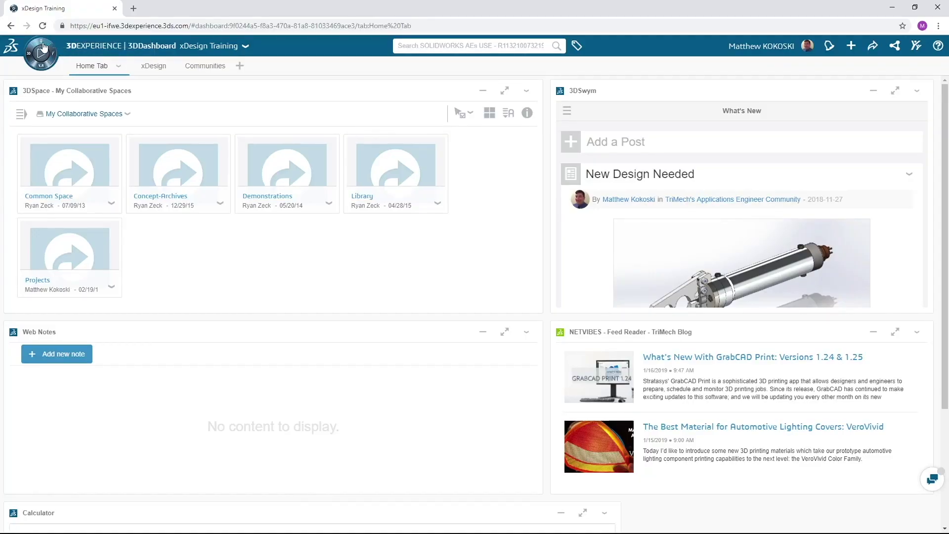
Open 3DSpace from the social and collaborative apps for temporary viewing over the Home Tab, and return to the dashboard
{"action": "left_click", "coordinate": [43, 47]}
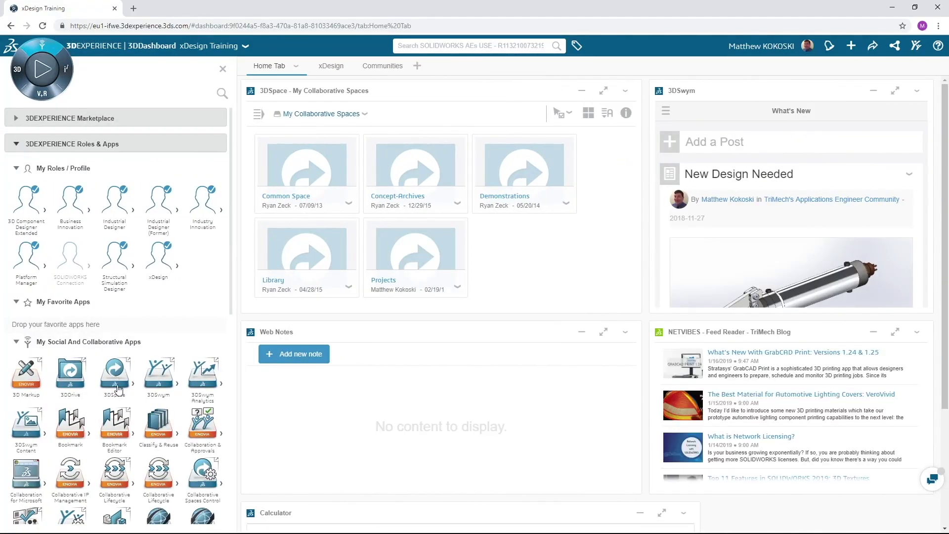
{"action": "left_click", "coordinate": [115, 374]}
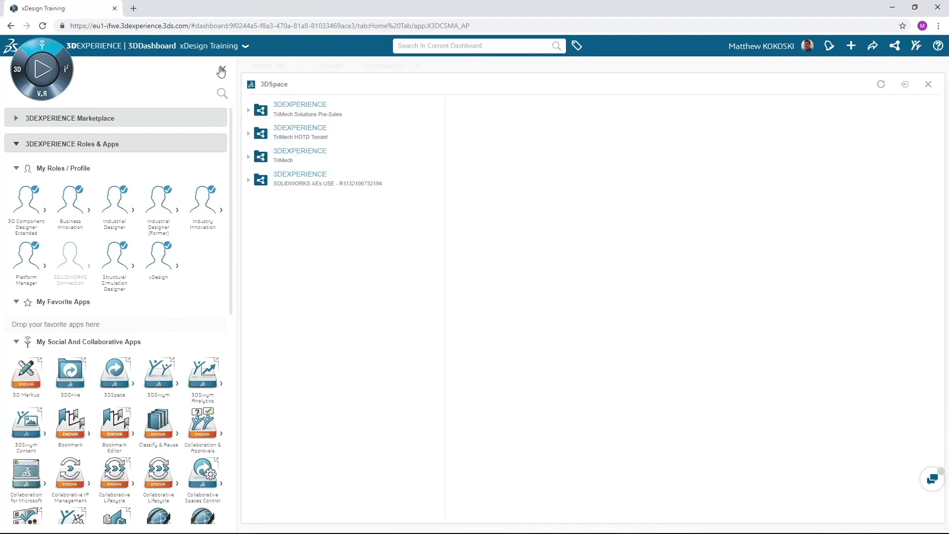
{"action": "left_click", "coordinate": [221, 72]}
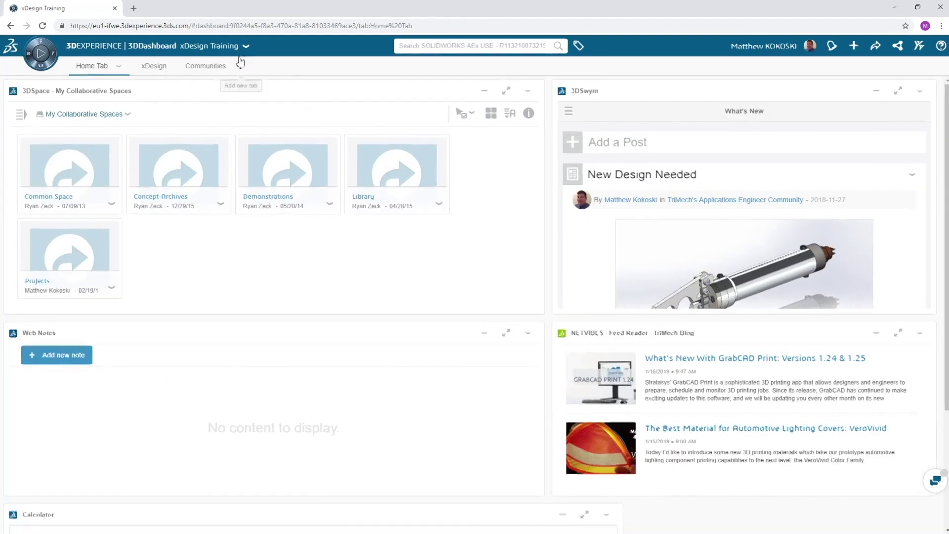
Open the sharing options for the xDesign Training dashboard
{"action": "left_click", "coordinate": [244, 46]}
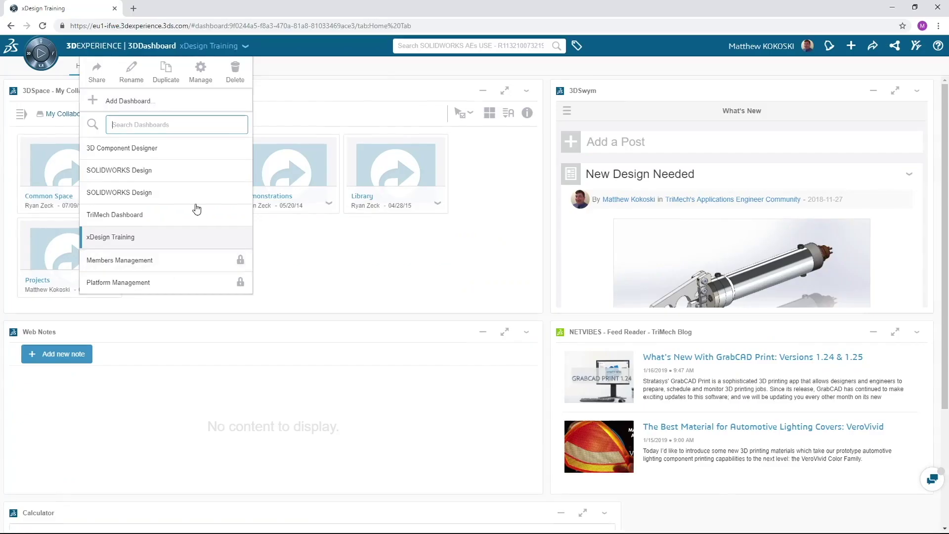
{"action": "left_click", "coordinate": [121, 119]}
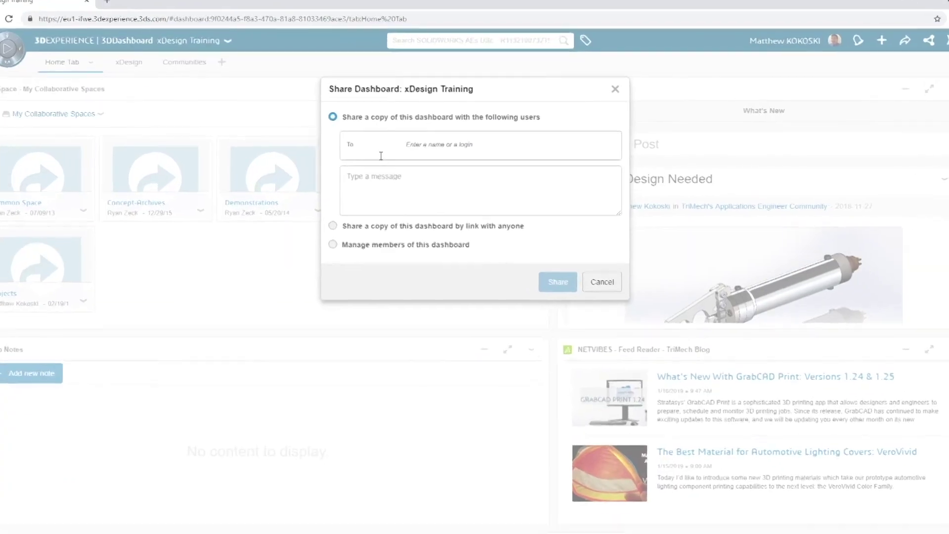